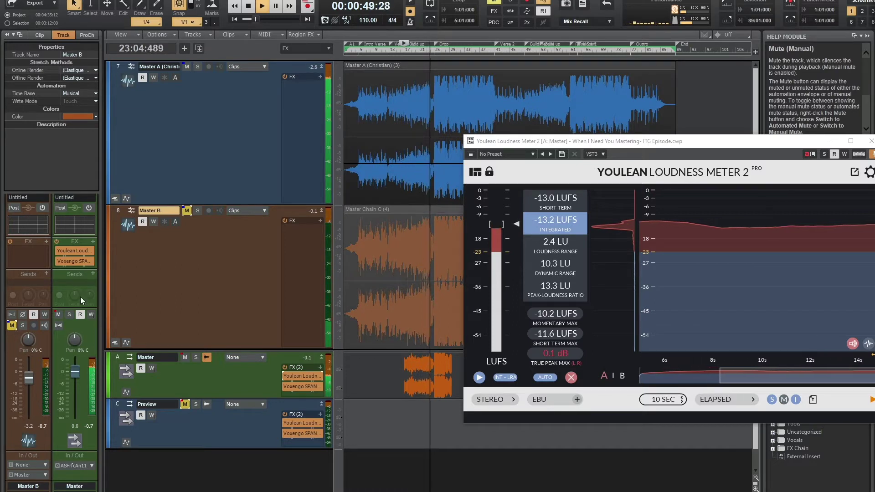
Step: Compare the loudness of Master A and Master B by alternating their mutes during playback, and close the Youlean Loudness Meter
left_click(187, 211)
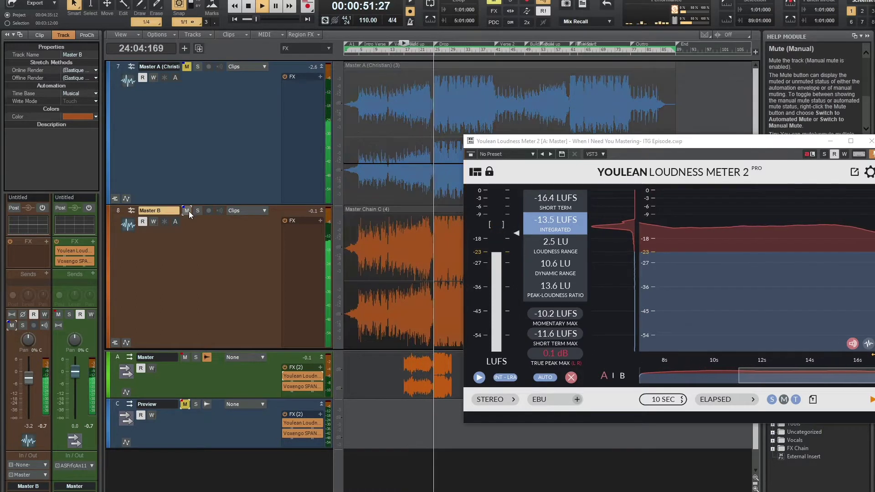
left_click(187, 211)
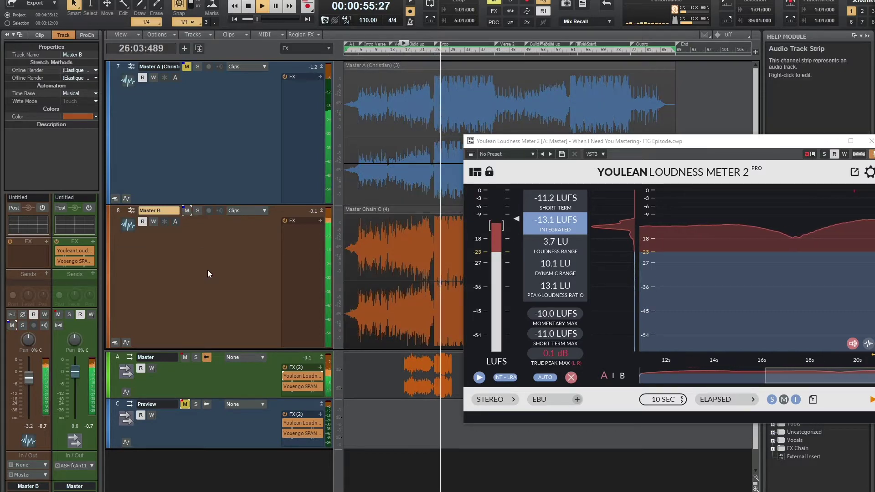
left_click(186, 211)
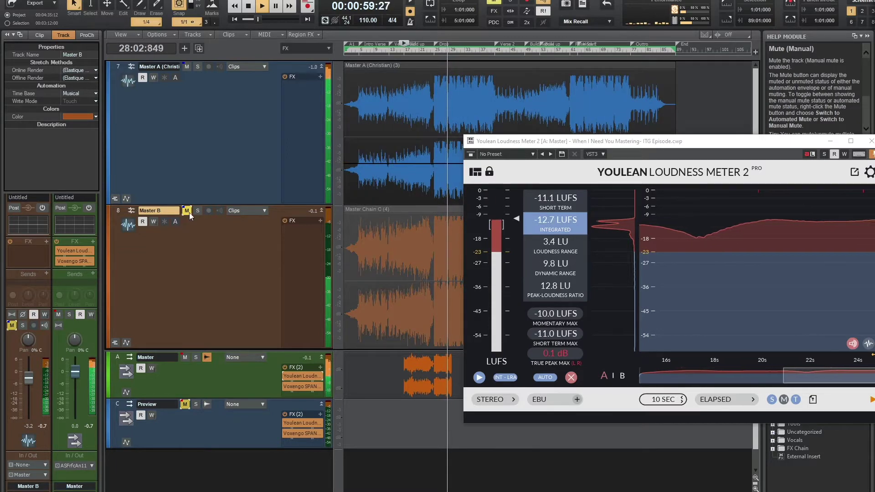
left_click(186, 211)
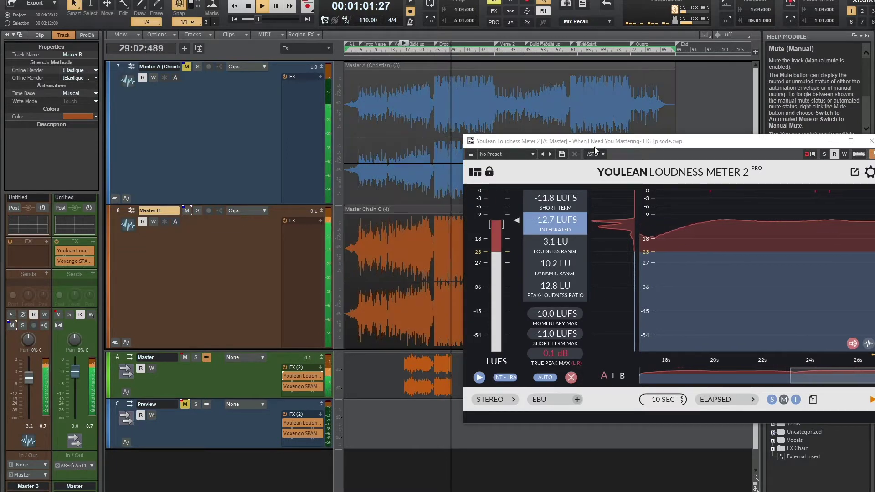
left_click_drag(595, 146, 239, 143)
left_click(515, 138)
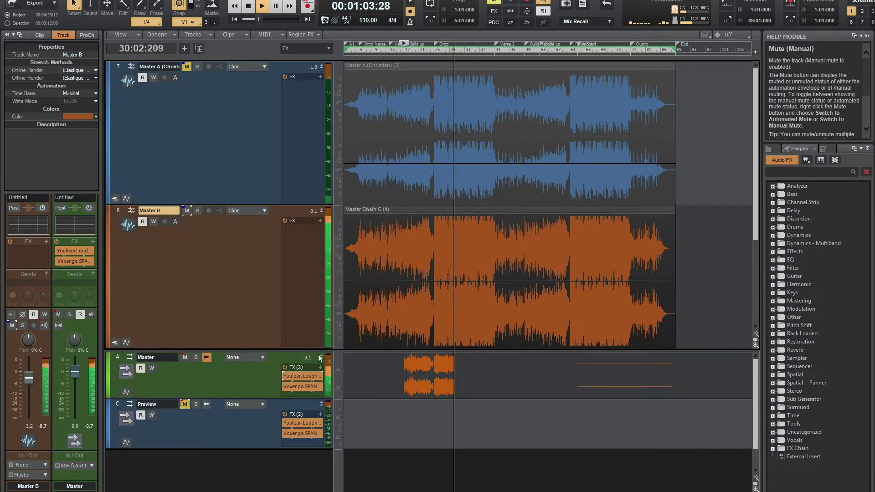
Step: Open Voxengo SPAN Plus on the Master bus and compare the Master A and Master B spectra by alternating their mutes
double_click(303, 386)
left_click_drag(363, 142, 714, 76)
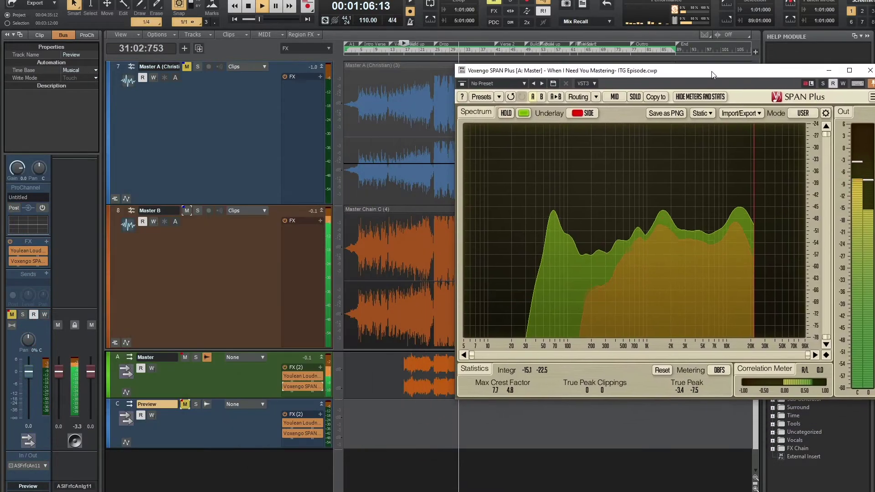
left_click(187, 210)
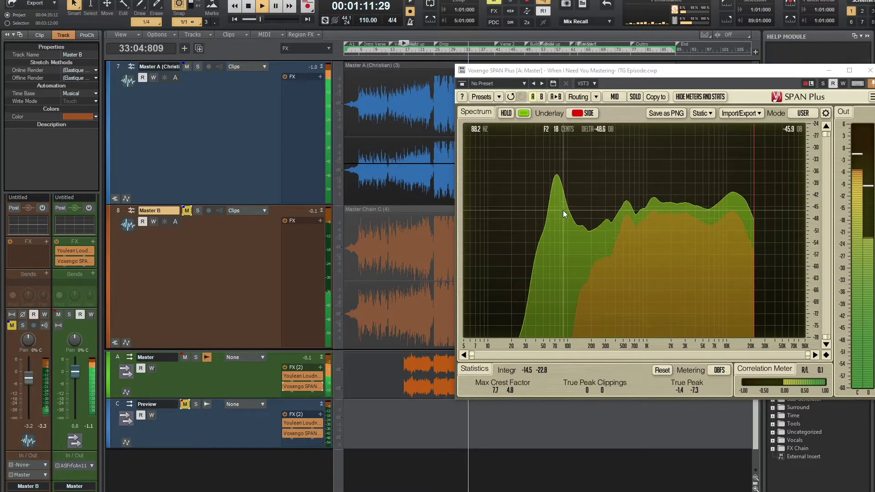
left_click(187, 211)
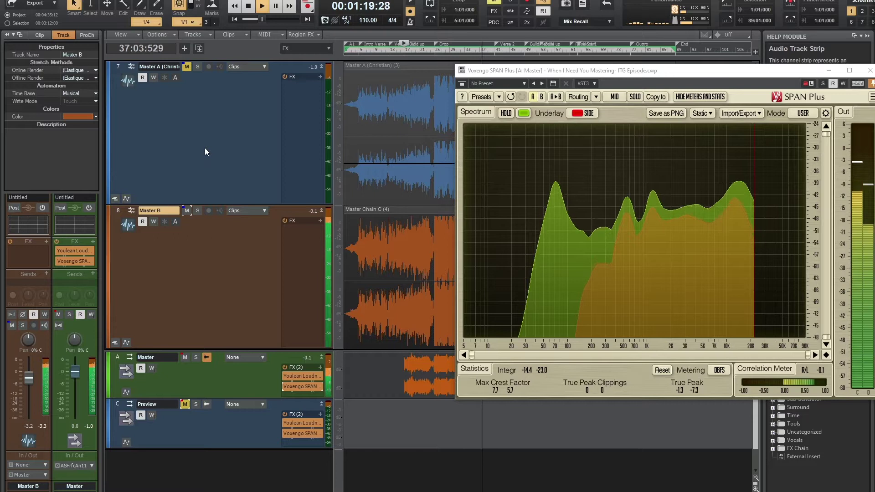
left_click(186, 211)
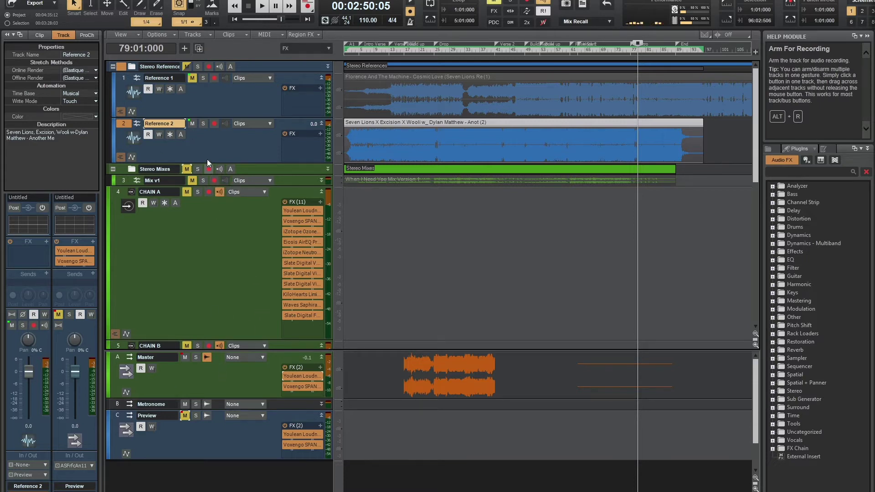
Step: Toggle the Master and Preview bus mutes, and examine Reference 2 in the Preview bus's loudness meter and SPAN Plus side by side
left_click(185, 357)
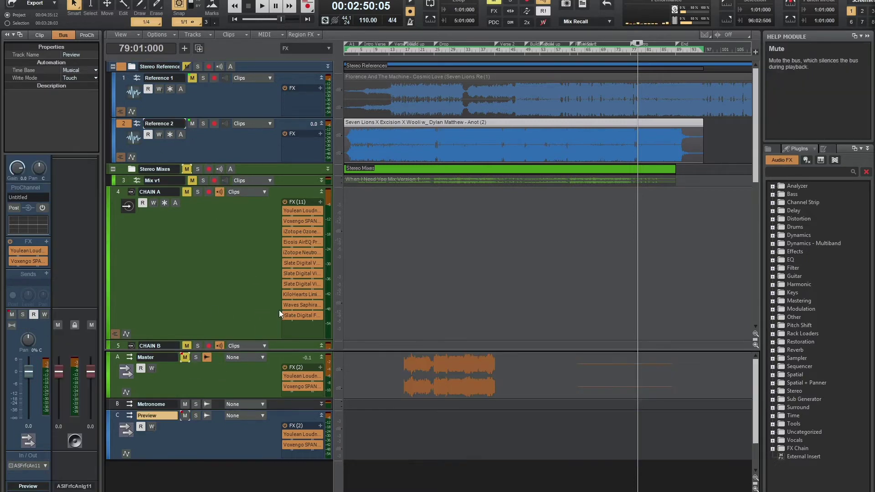
left_click(185, 416)
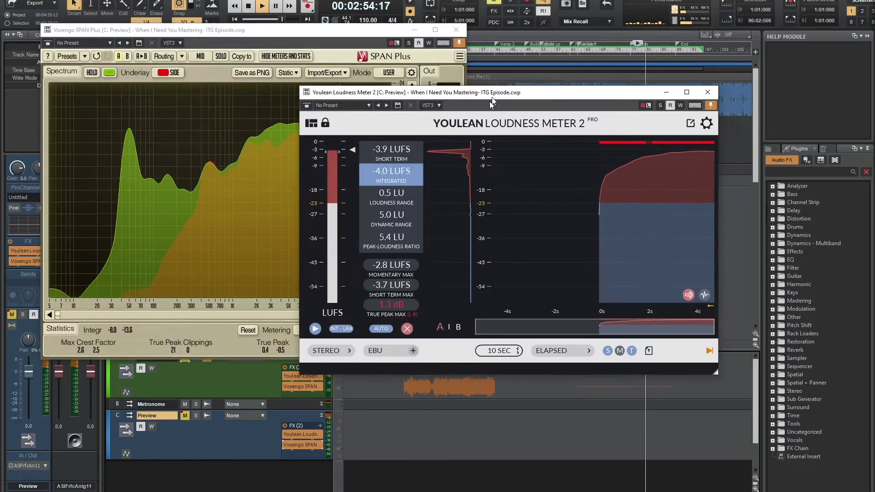
left_click_drag(496, 96, 563, 110)
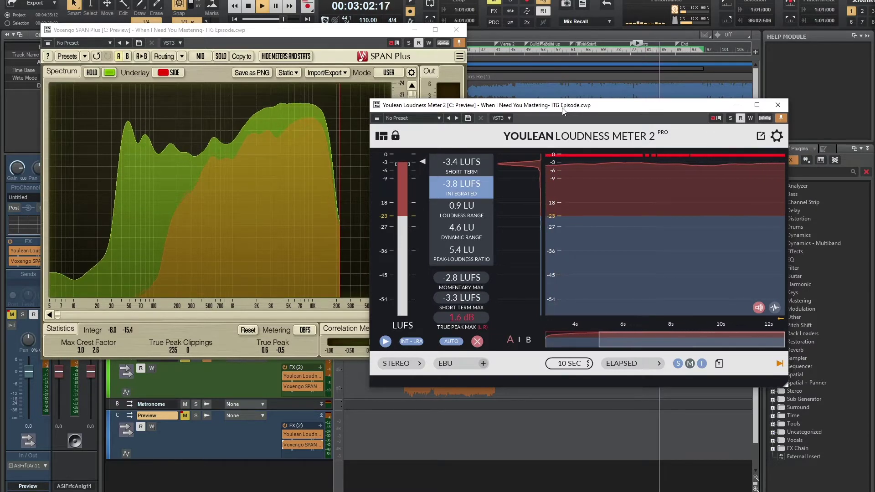
left_click_drag(563, 108, 612, 183)
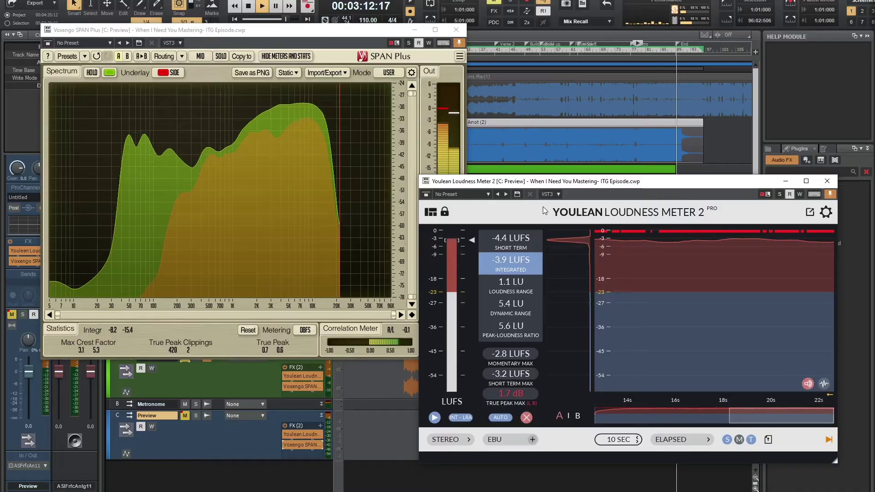
mouse_move(128, 122)
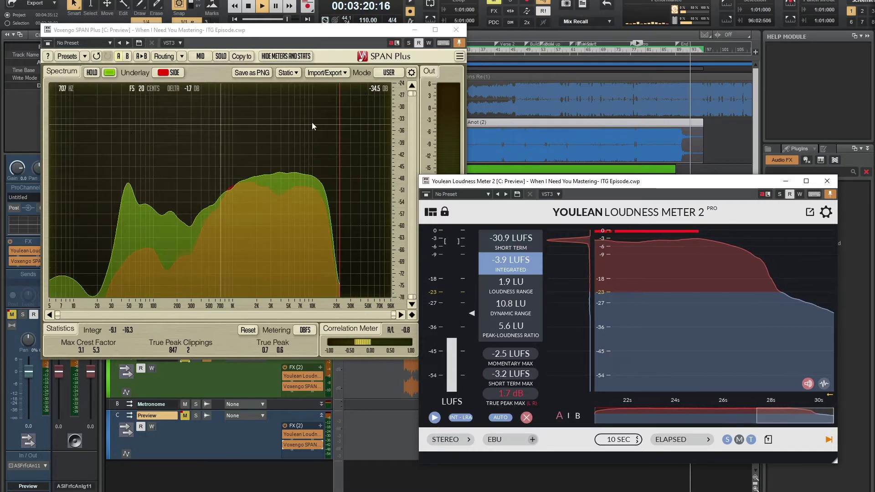
key("ctrl+shift+Page_Up")
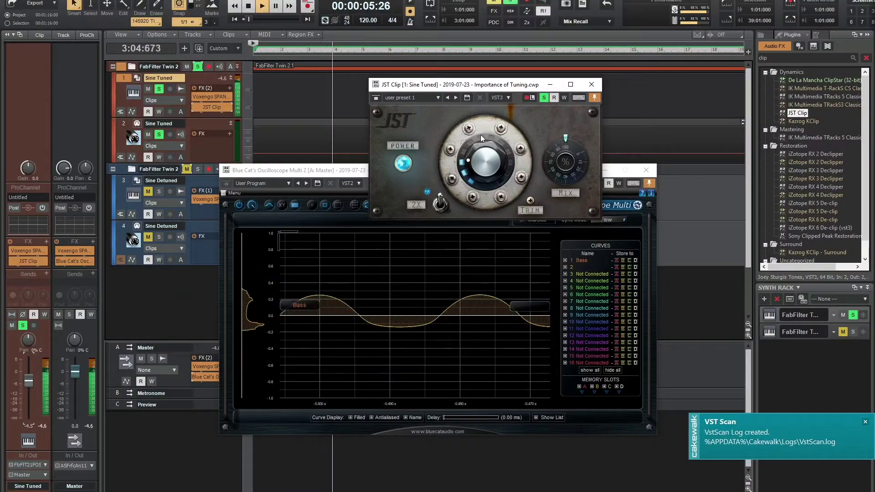
Step: Raise JST Clip's main knob on the Sine Tuned track until the sine wave squares off, and lower it until the wave is rounded
left_click_drag(481, 135, 484, 41)
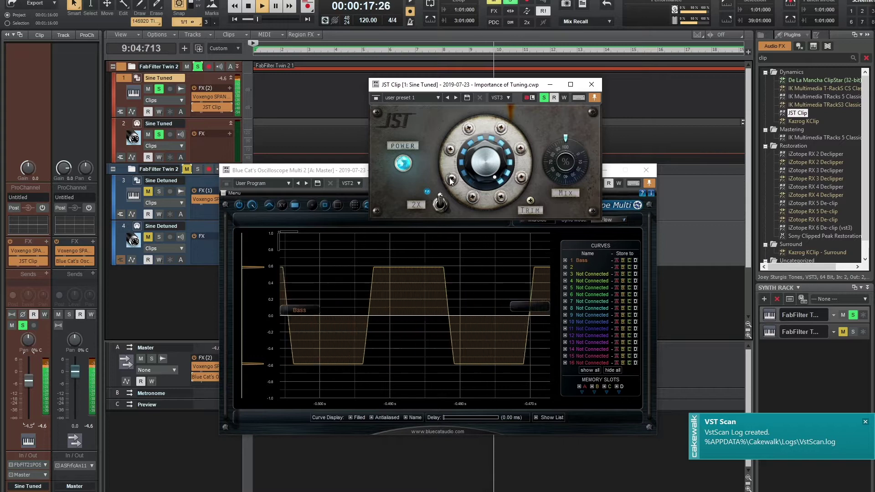
left_click(441, 202)
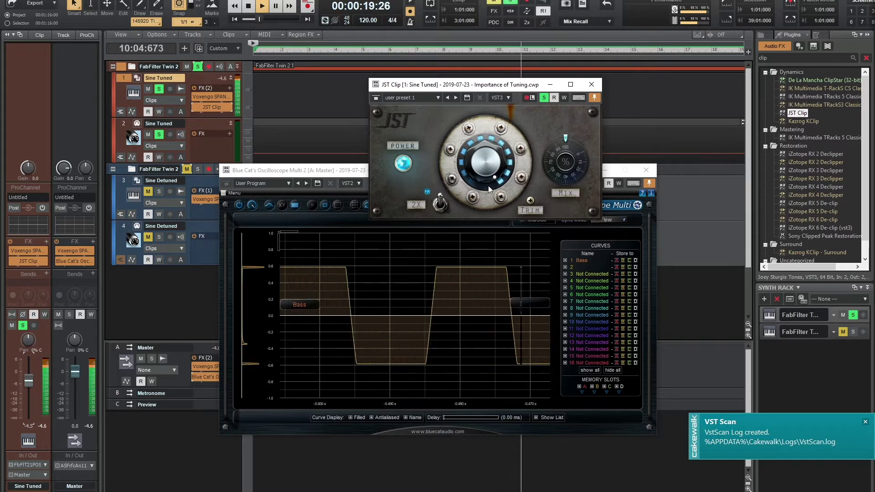
left_click_drag(489, 172, 495, 221)
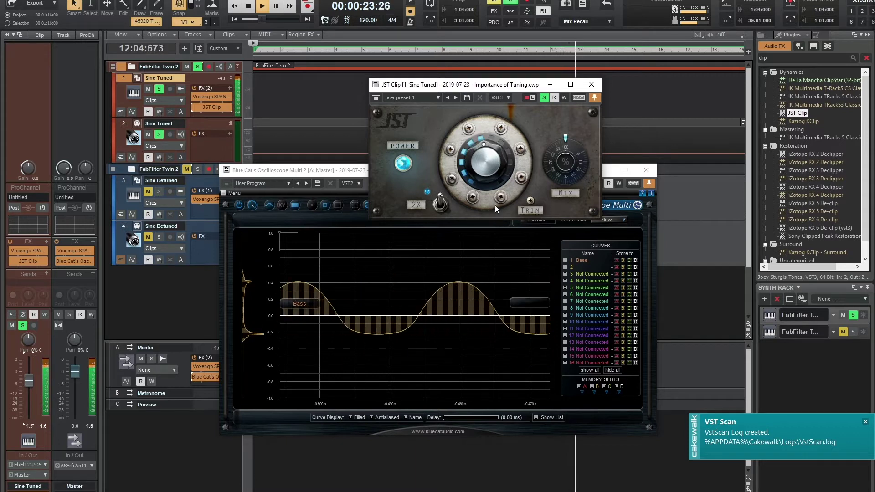
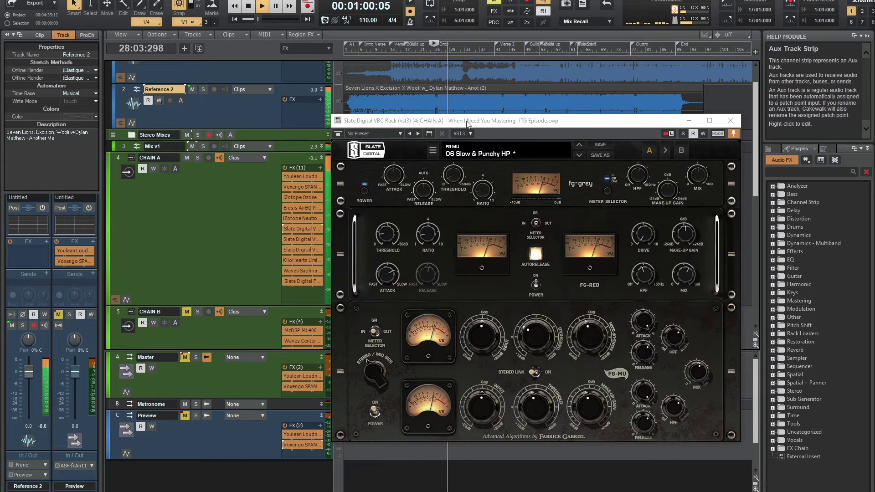
Step: Increase the Mix v1 track's height to show its full waveform, keeping the Slate Digital VBC Rack window clear of it
left_click_drag(467, 124, 481, 203)
left_click_drag(318, 148, 319, 187)
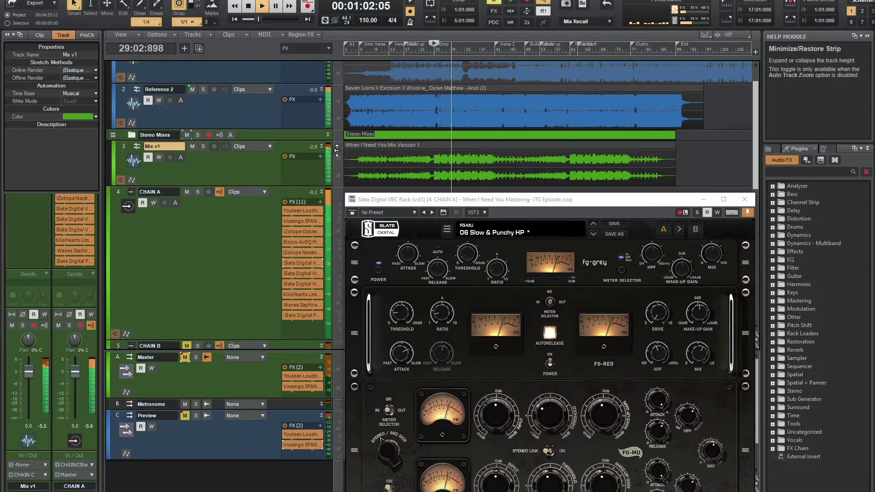
scroll(447, 173, "down", 3)
left_click_drag(507, 200, 486, 184)
left_click(337, 93)
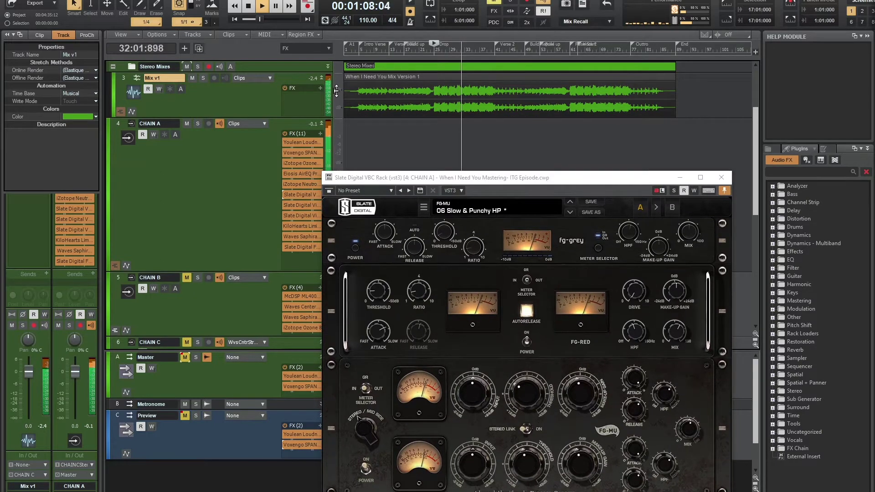
left_click_drag(300, 117, 300, 191)
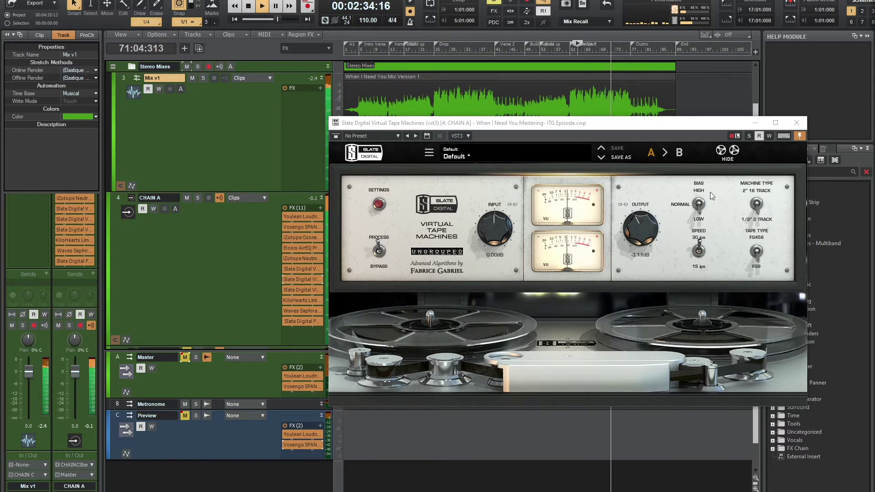
Step: Close the Slate Digital Virtual Tape Machines window on CHAIN A and stop playback
left_click(797, 124)
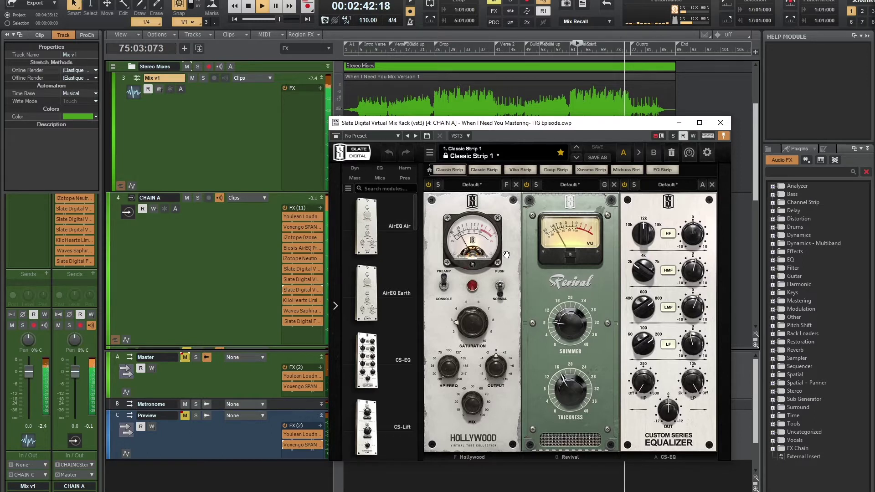
key("space")
left_click(324, 337)
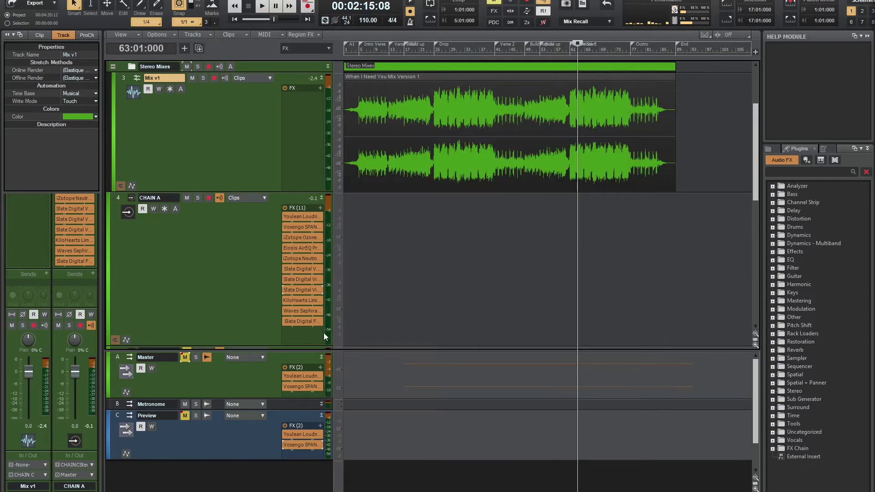
Step: Open CHAIN A's last three plug-ins for inspection: KiloHearts Limiter, Waves Saphira and the final Slate Digital effect
double_click(302, 300)
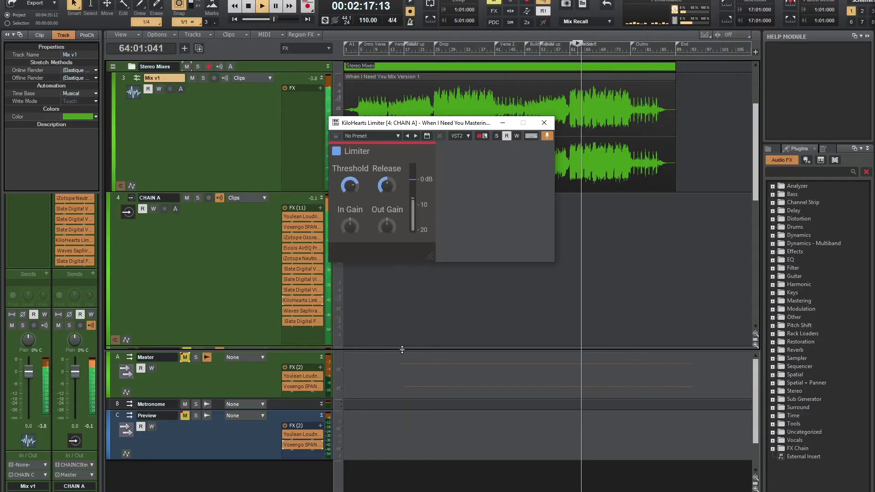
double_click(292, 311)
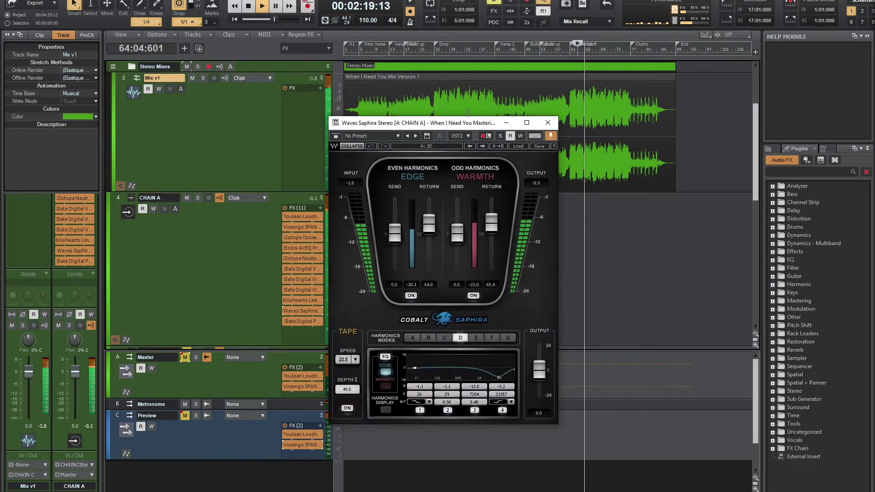
left_click_drag(463, 123, 598, 108)
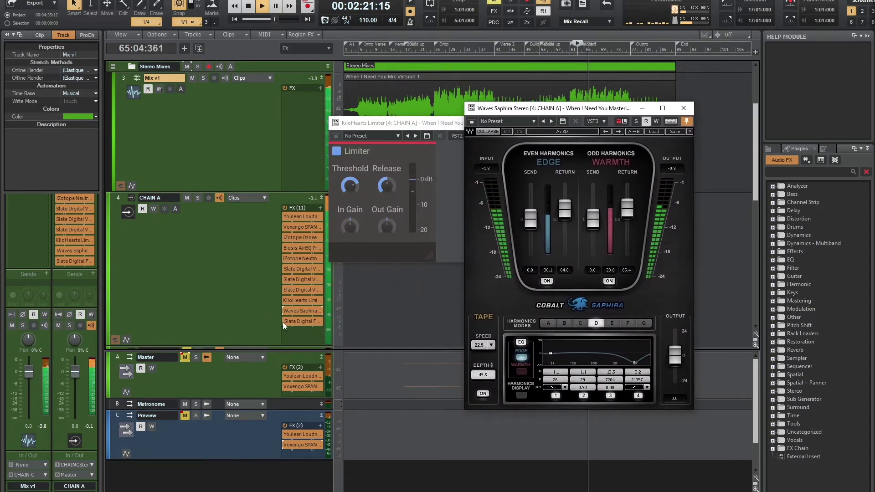
double_click(300, 321)
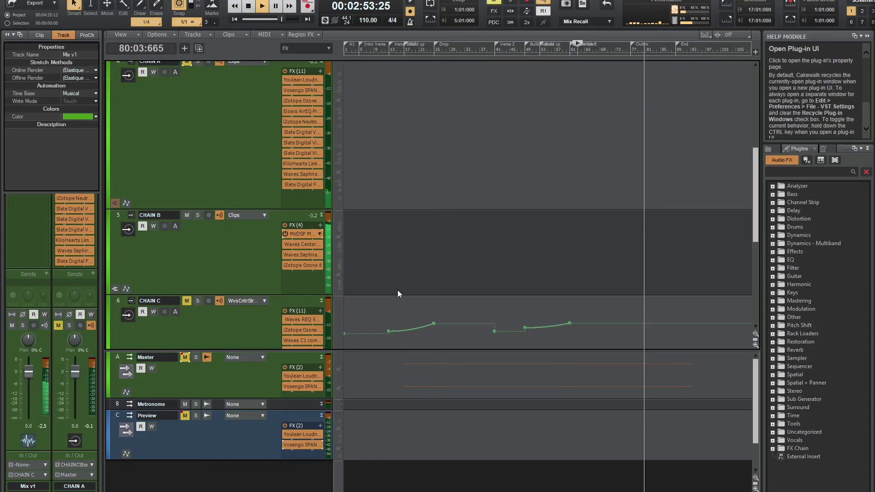
Step: Move CHAIN B's McDSP ML4000 window clear of the track controls and restart playback with CHAIN B selected
left_click_drag(506, 124, 611, 115)
key("space")
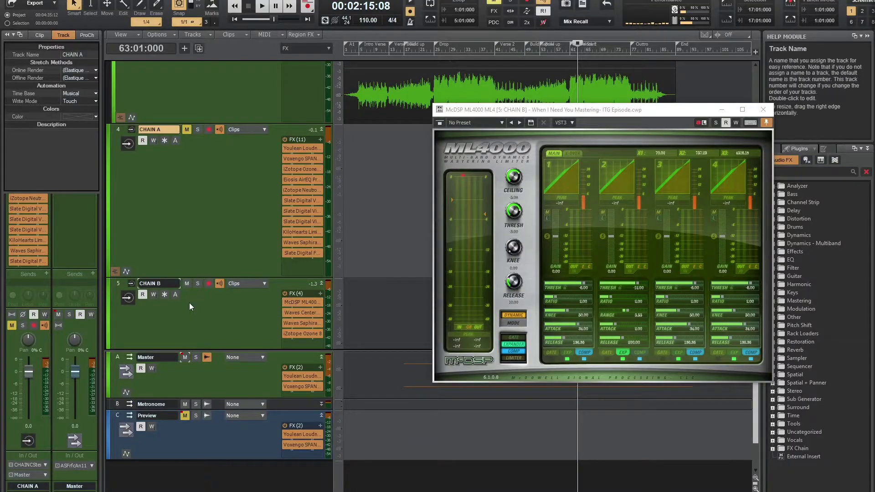
left_click(190, 303)
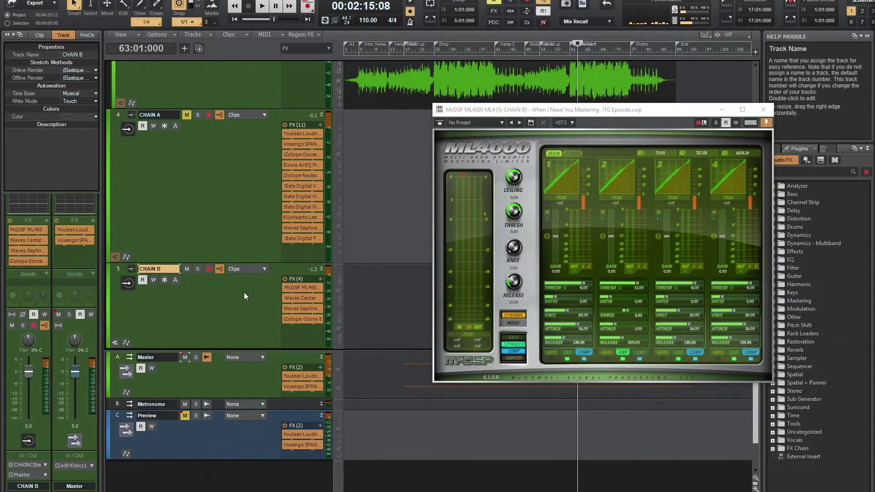
key("space")
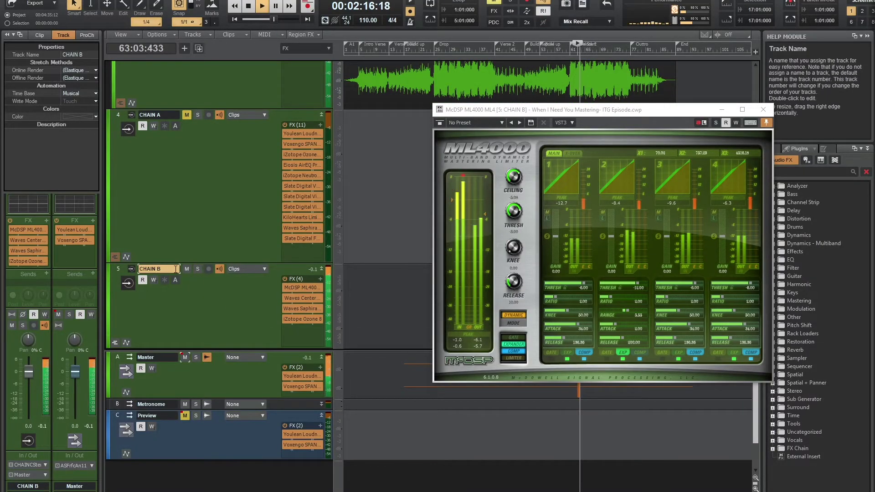
Step: Select CHAIN A and CHAIN B together and swap their mute states during playback to compare the two chains
left_click(121, 267)
scroll(181, 281, "down", 1)
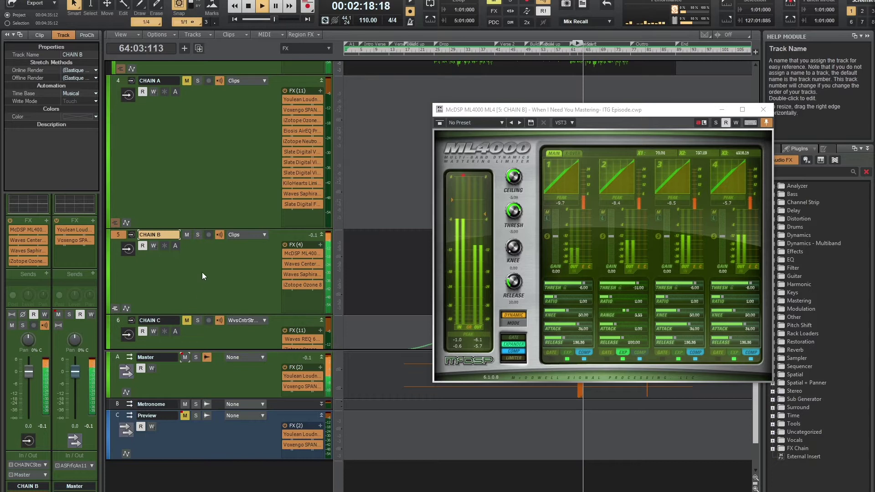
scroll(192, 264, "up", 1)
left_click(124, 117, "ctrl")
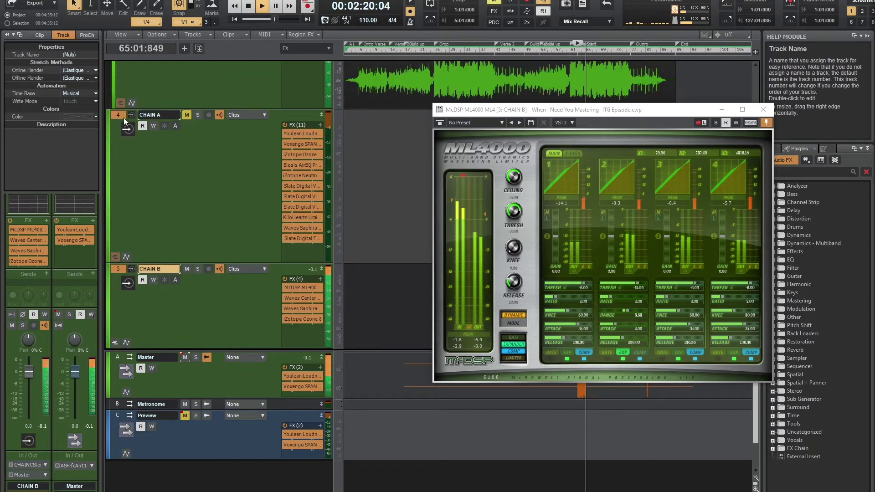
left_click(186, 116, "ctrl")
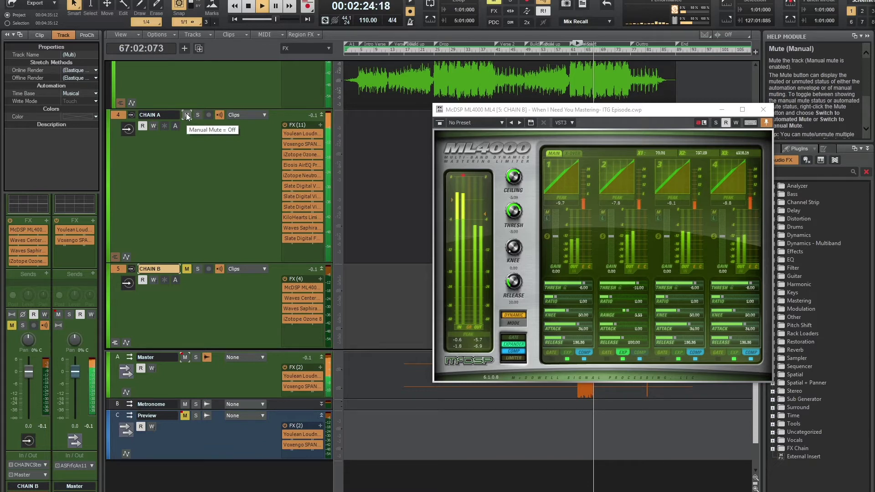
left_click(186, 115, "ctrl")
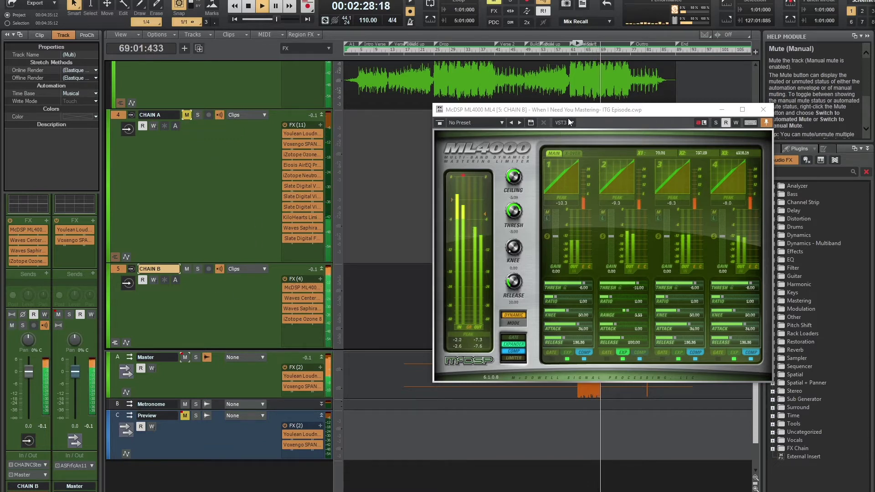
Step: Move CHAIN B's McDSP ML4000 window aside and swap the mute states of CHAIN A and CHAIN B twice during playback
mouse_move(569, 110)
left_mouse_down()
mouse_move(570, 148)
mouse_move(589, 195)
mouse_move(583, 119)
left_mouse_up()
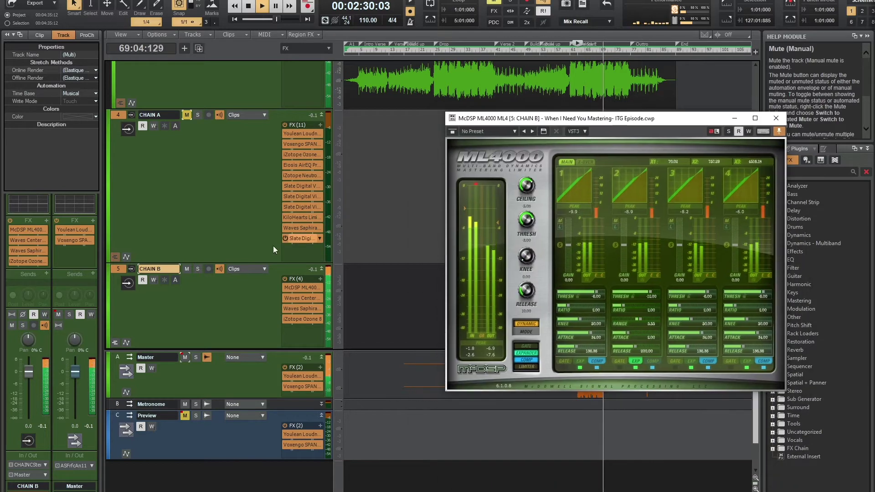
left_click(186, 270, "ctrl")
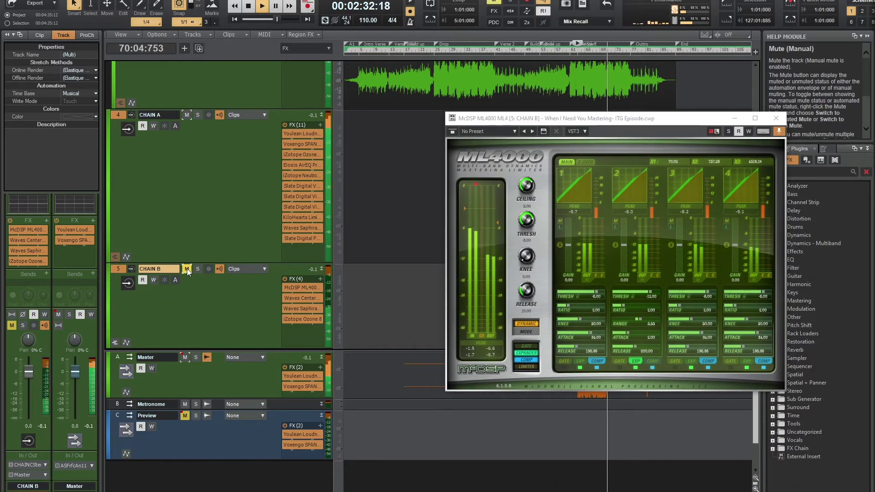
left_click(187, 270, "ctrl")
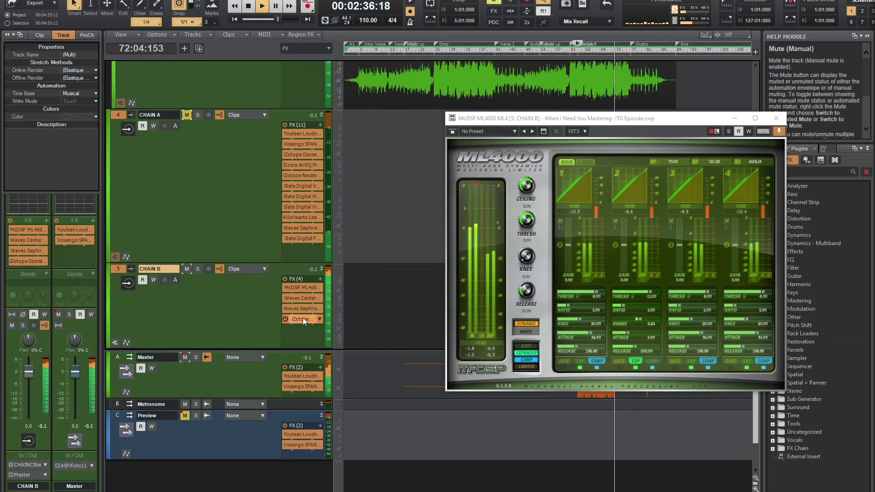
Step: Compare CHAIN B with and without the McDSP ML4000 by bypassing and re-enabling it during playback, and stop playback
left_click(283, 288)
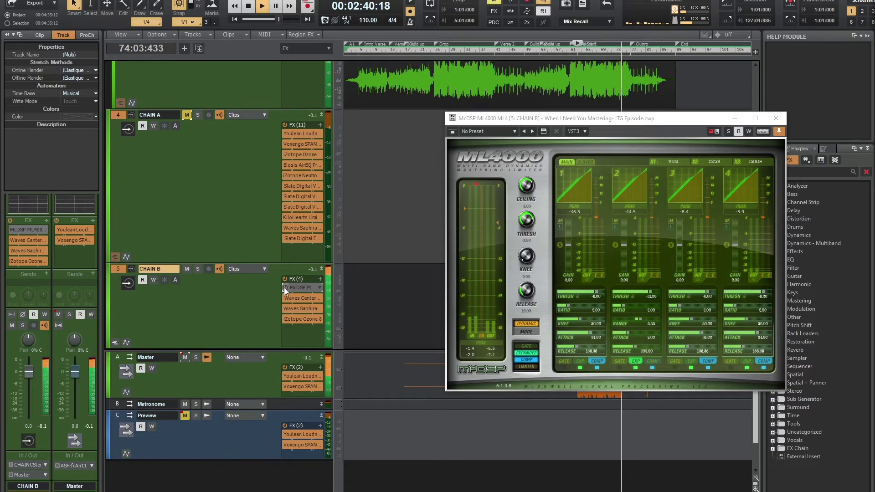
left_click(284, 287)
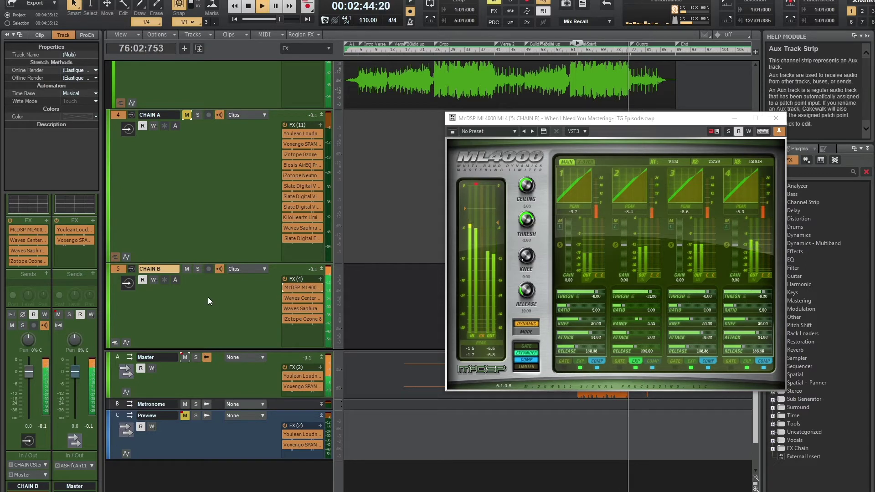
key("space")
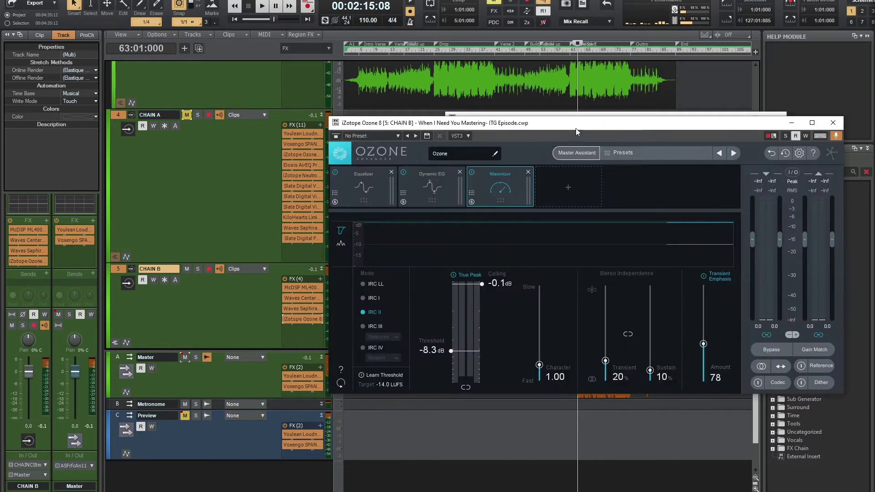
Step: Review the Equalizer, Dynamic EQ and Maximizer modules of CHAIN B's iZotope Ozone 8
left_click(431, 186)
left_click(365, 193)
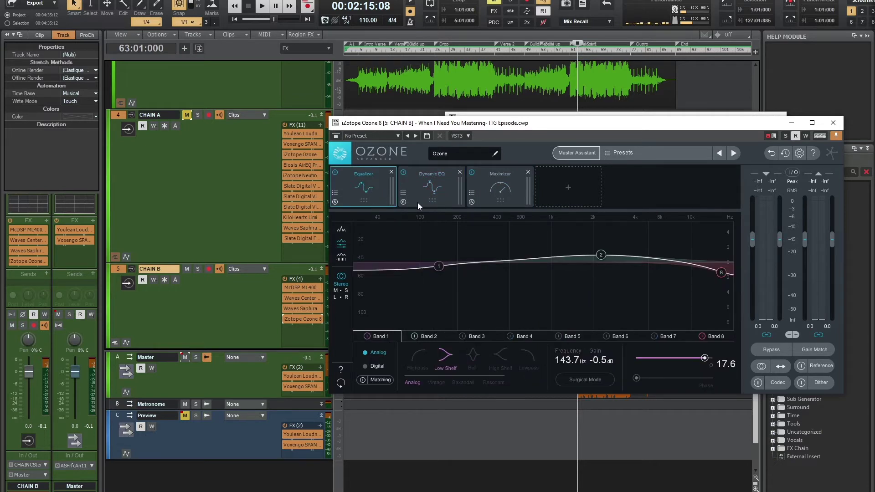
left_click(439, 182)
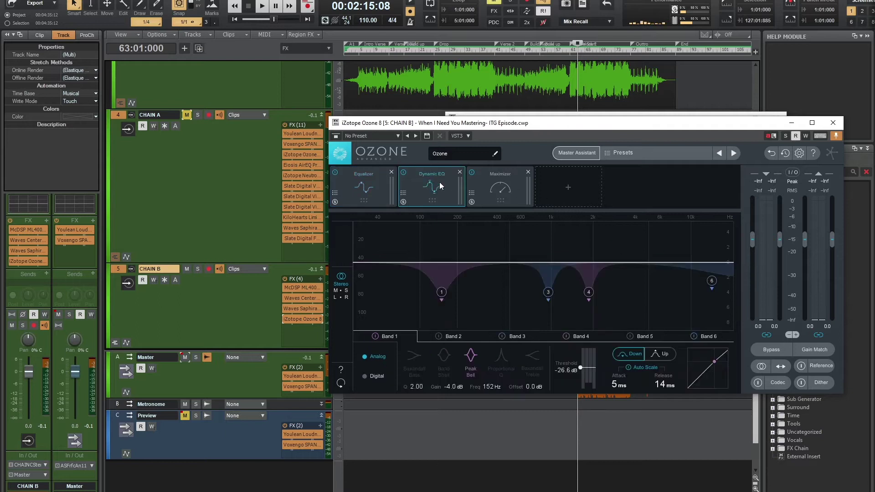
left_click(499, 195)
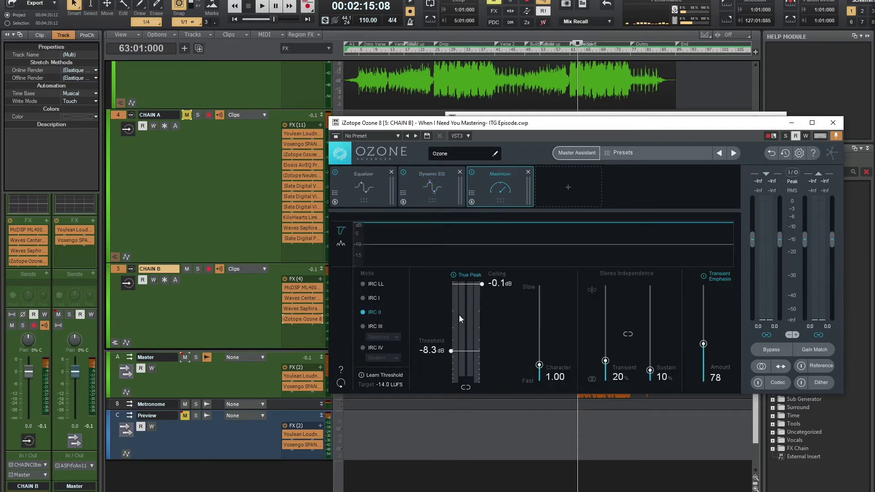
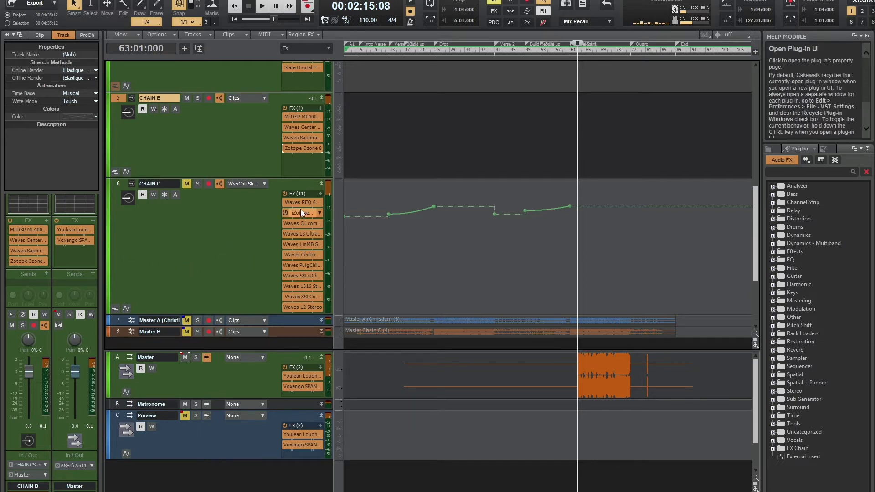
Step: Start playback from measure 59 and collapse the CHAIN A and CHAIN B tracks to bring CHAIN C into view
left_click(563, 46)
key("space")
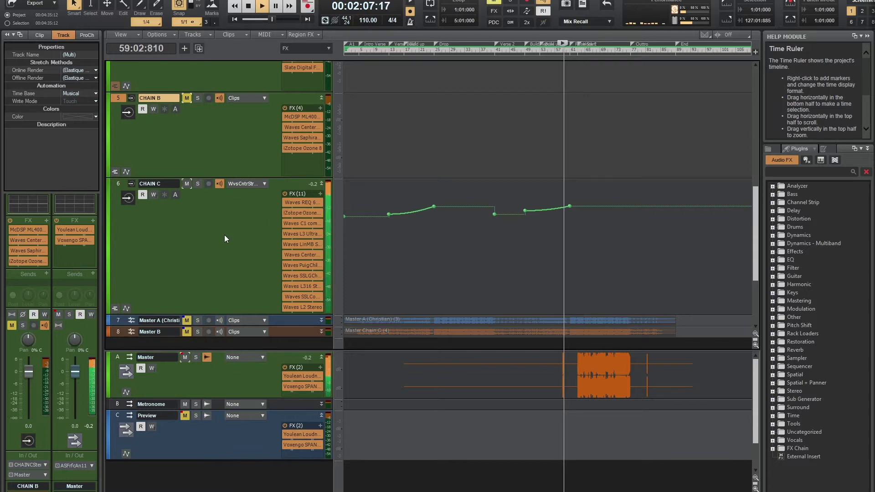
scroll(228, 236, "up", 5)
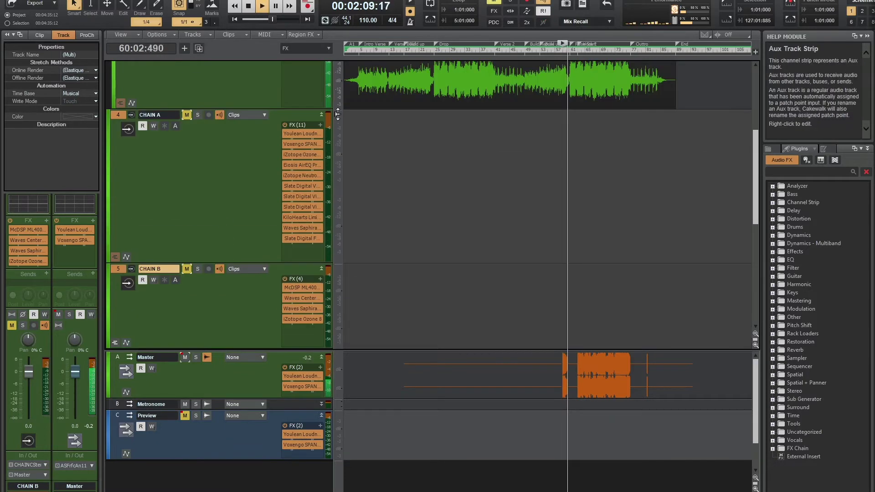
left_click(321, 114)
left_click(321, 127)
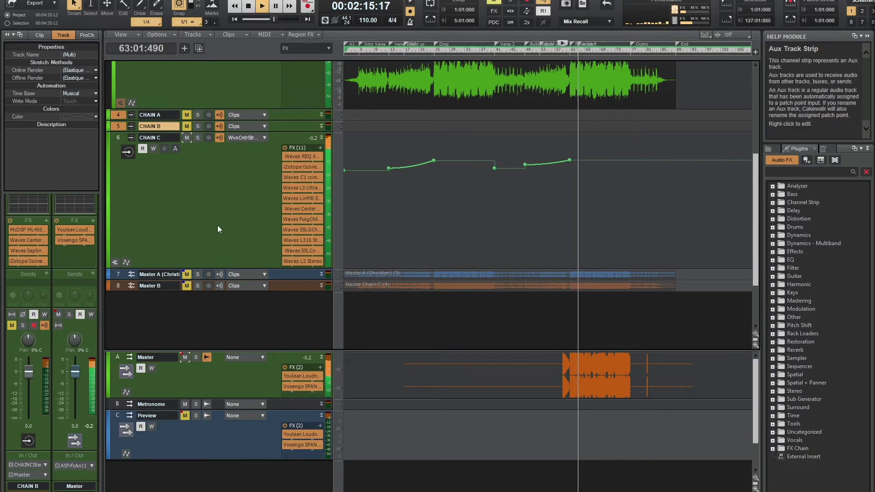
Step: Check the Master bus in Youlean Loudness Meter 2 and Voxengo SPAN Plus during playback, closing each window after viewing
double_click(302, 376)
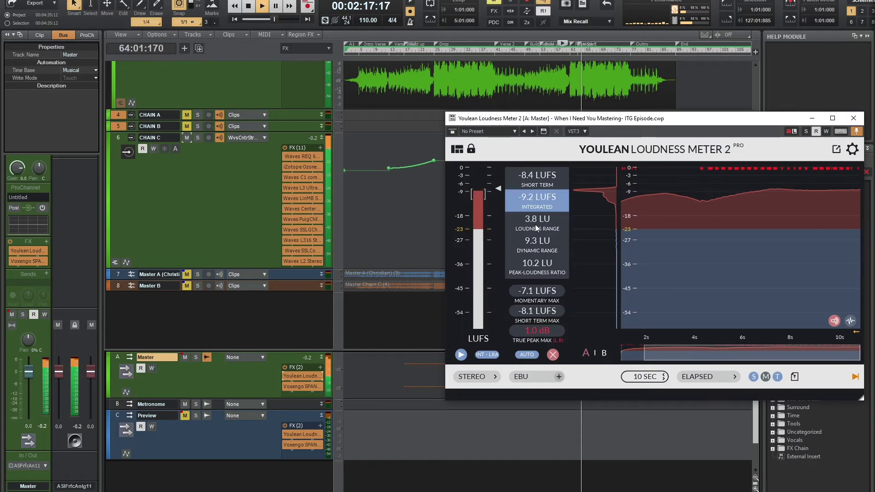
left_click(853, 118)
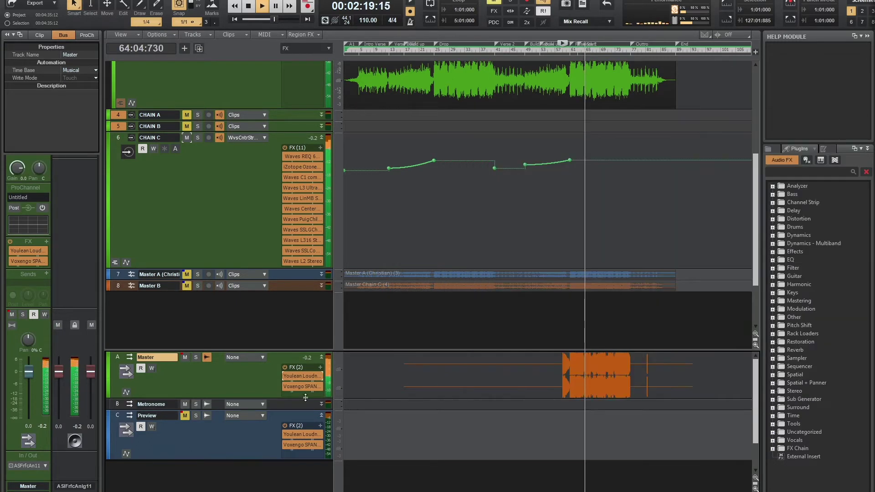
double_click(301, 386)
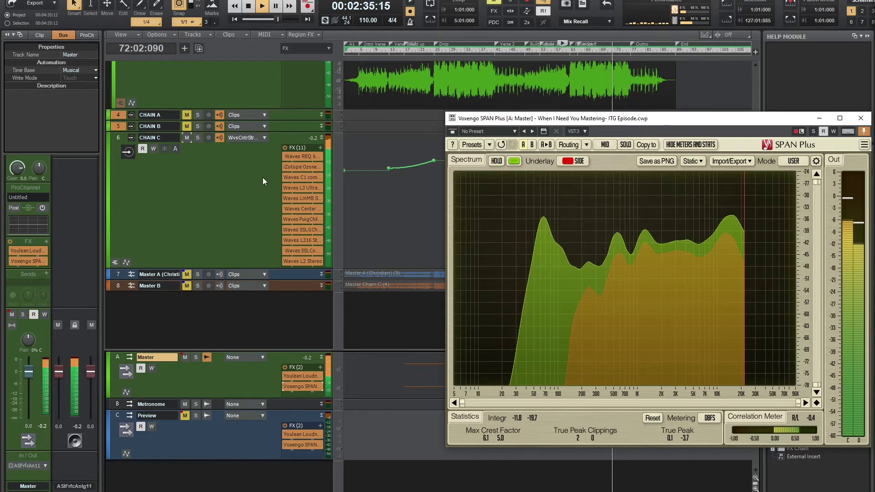
left_click_drag(613, 126, 553, 199)
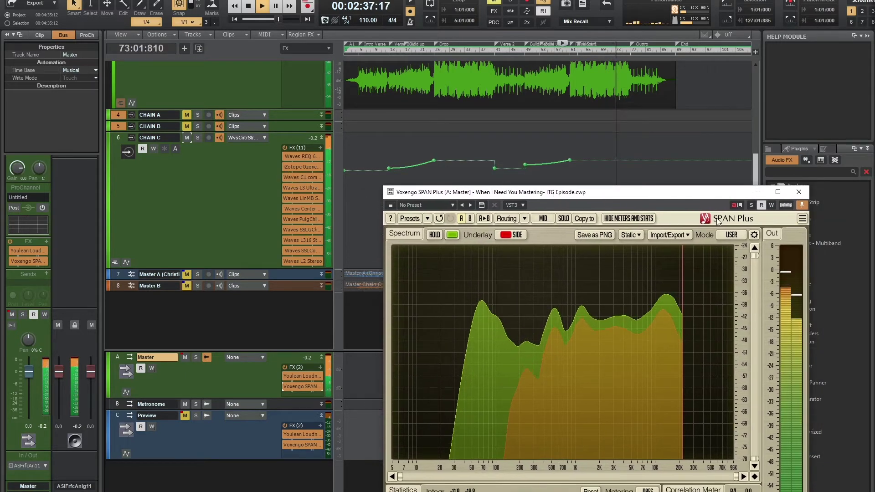
left_click(799, 192)
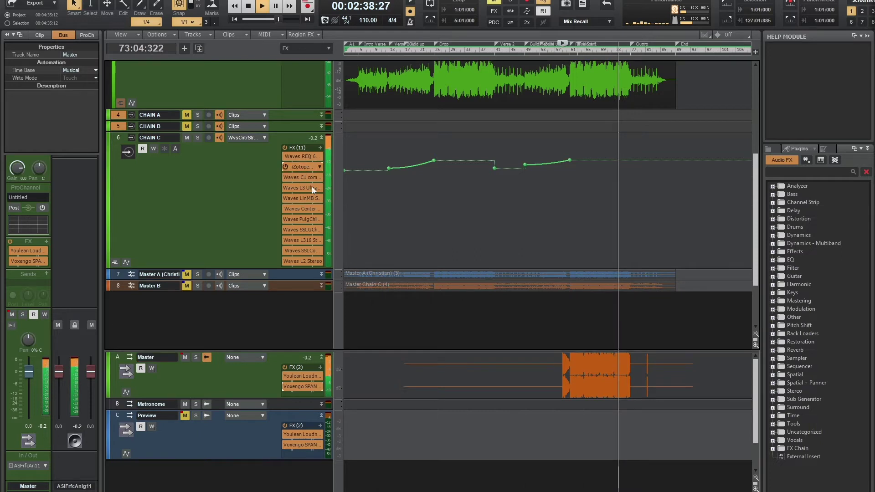
Step: Bypass CHAIN C's iZotope Ozone 8 Equalizer during playback and open the Master bus loudness meter
left_click(286, 167)
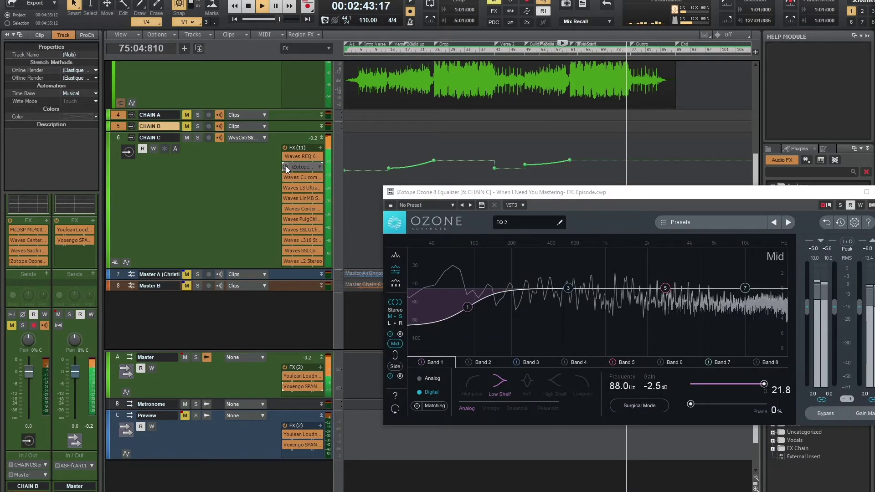
double_click(301, 375)
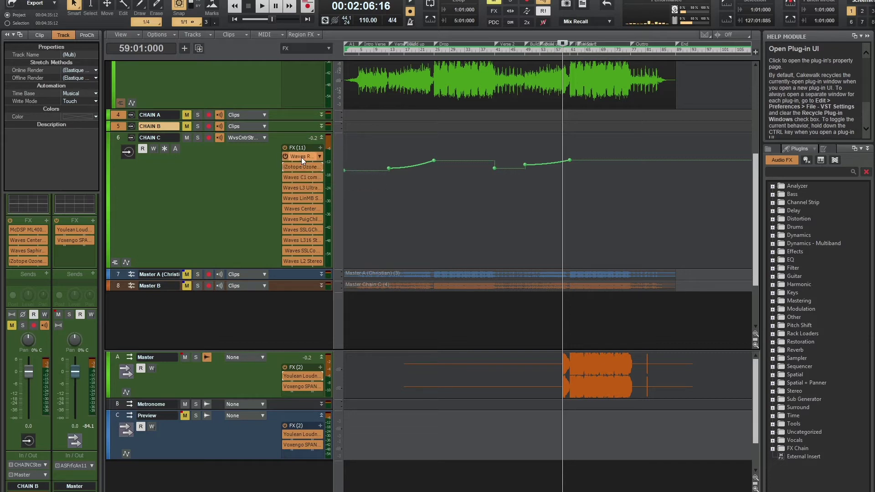
Step: Open CHAIN C's Waves REQ 6 equalizer to inspect its bands, and close its window
double_click(302, 157)
left_click_drag(432, 197, 536, 190)
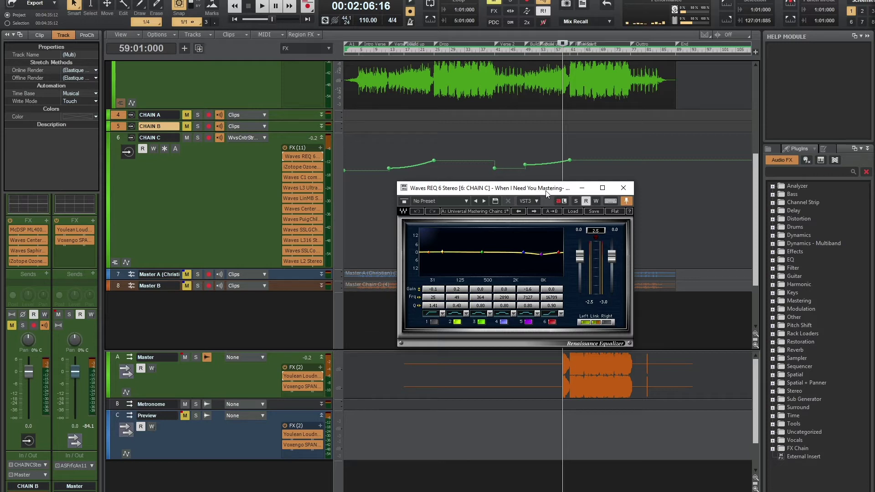
left_click(622, 190)
Step: Open CHAIN C's Waves C1 compressor clear of the track list and start playback with CHAIN C muted
double_click(308, 182)
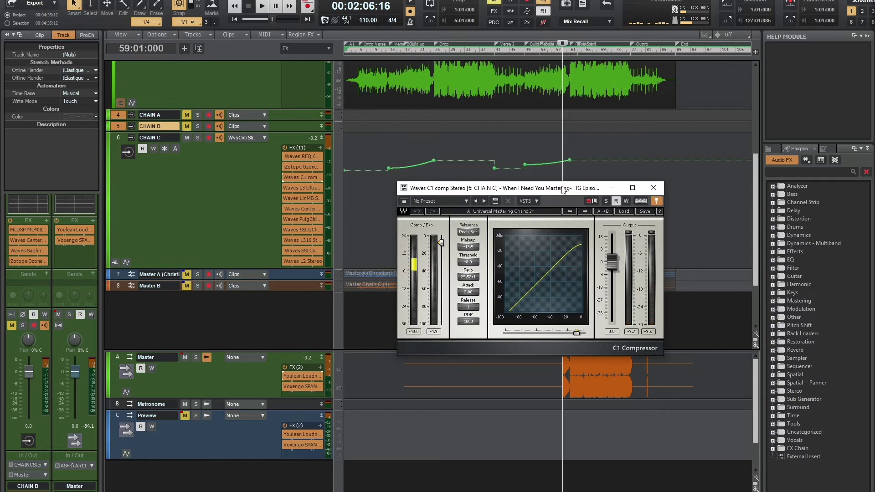
left_click_drag(563, 190, 584, 176)
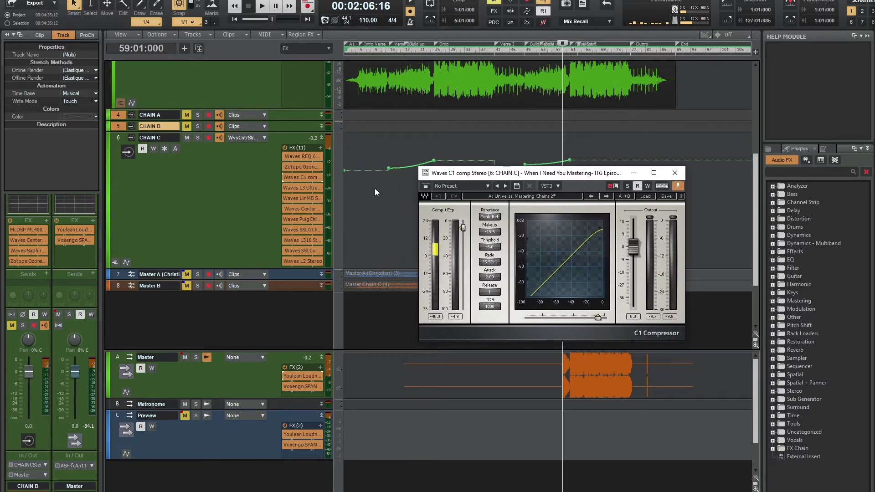
left_click(188, 139)
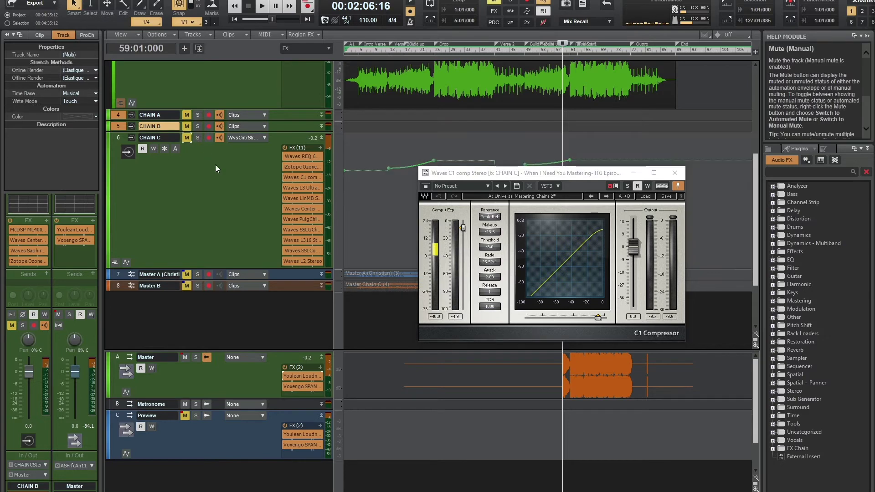
key("space")
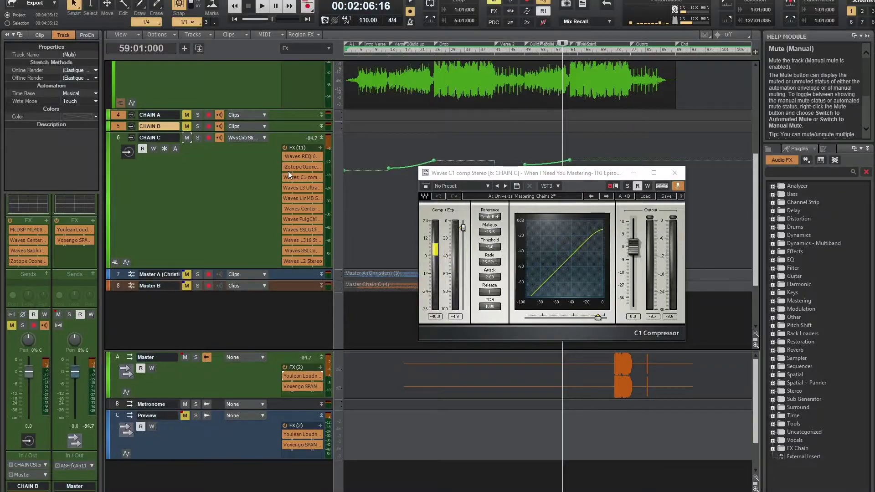
Step: Play CHAIN C while repeatedly bypassing and re-enabling the Waves C1 compressor to compare its effect, and stop playback
key("space")
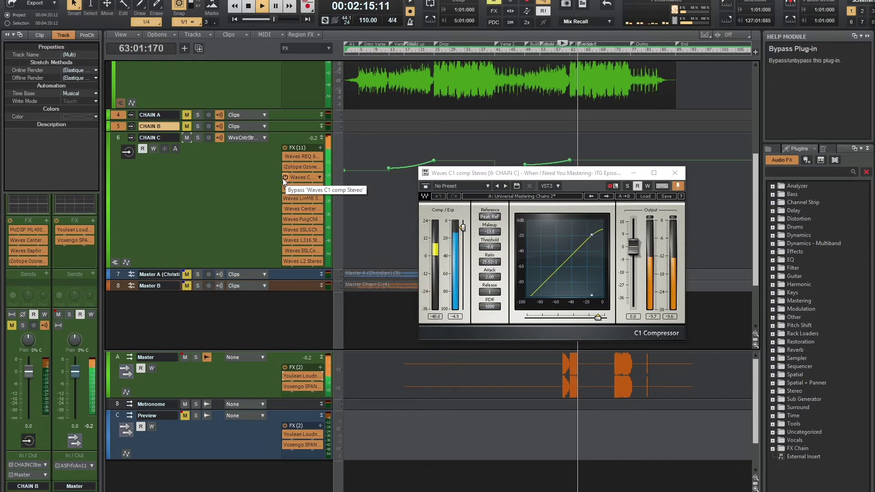
left_click(283, 178)
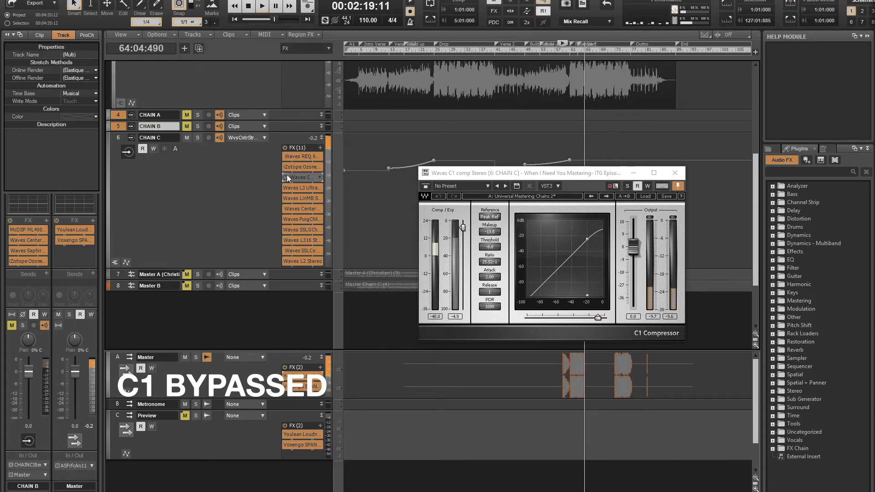
left_click(286, 175)
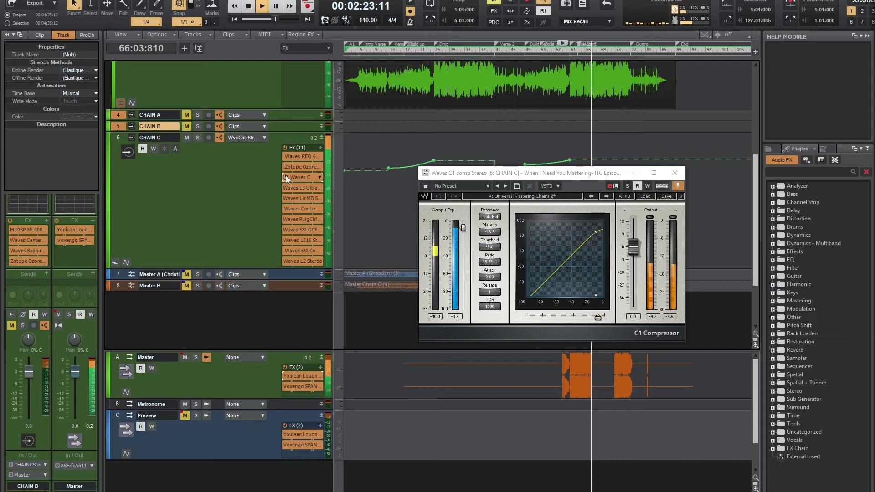
left_click(285, 176)
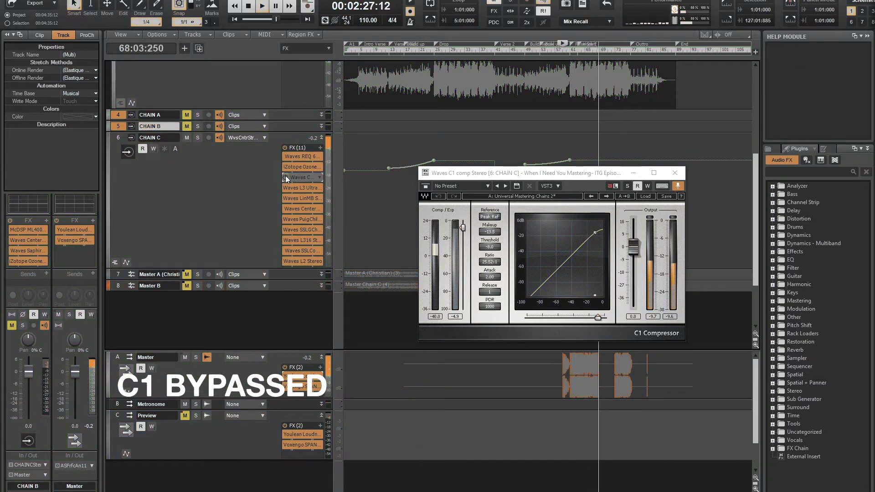
left_click(285, 176)
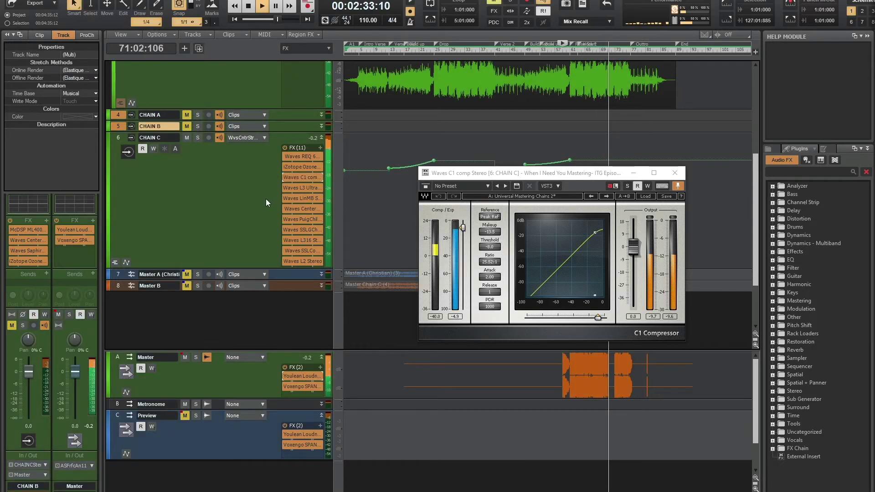
key("space")
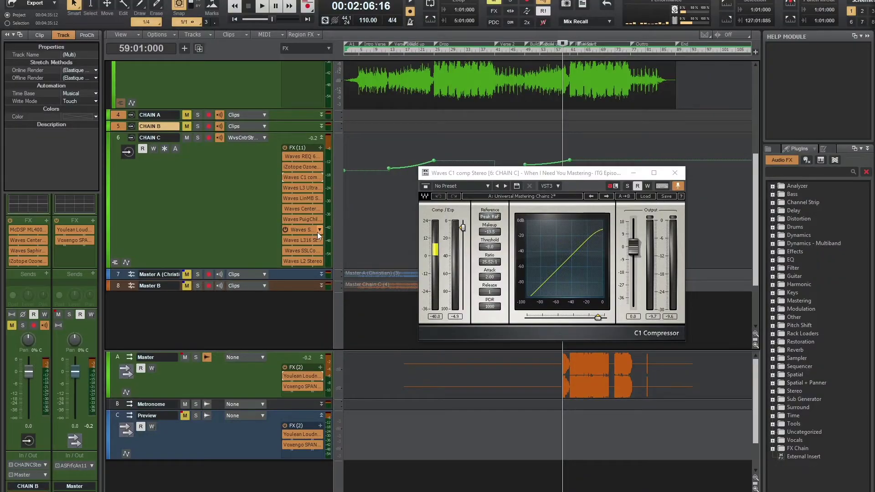
Step: Open CHAIN C's Waves L3 UltraMaximizer and watch its meters during playback with CHAIN C muted
double_click(299, 187)
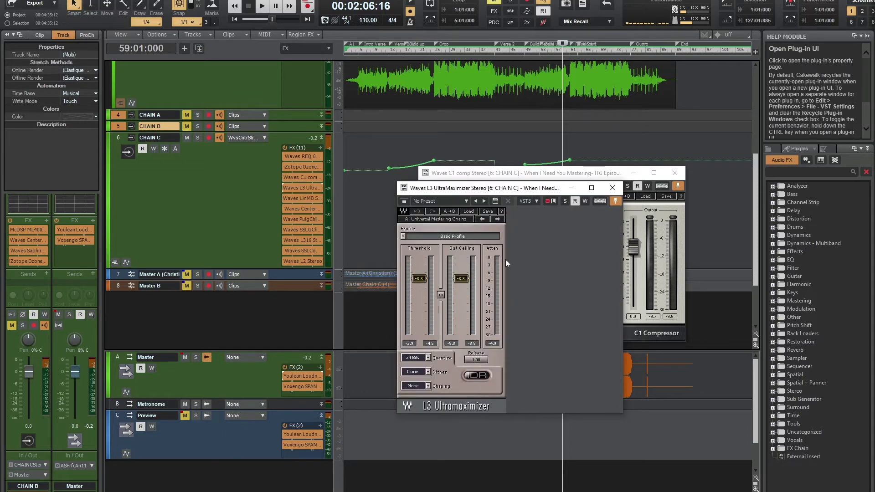
left_click(187, 137)
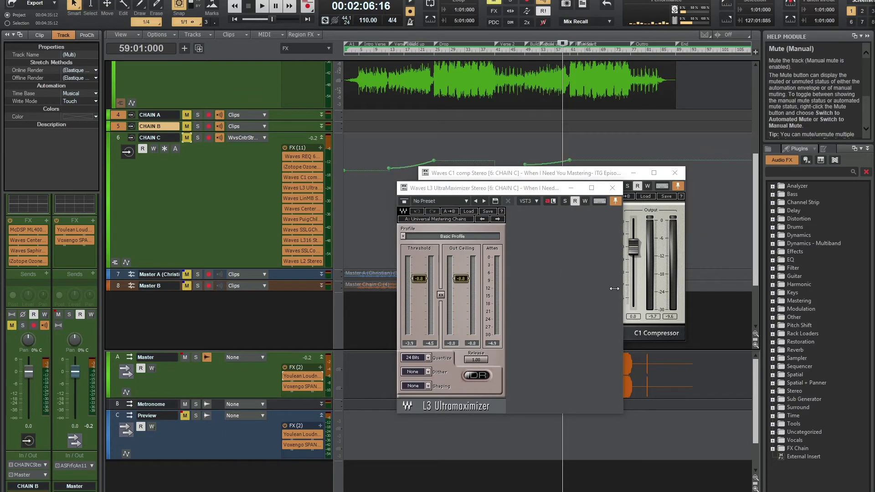
key("space")
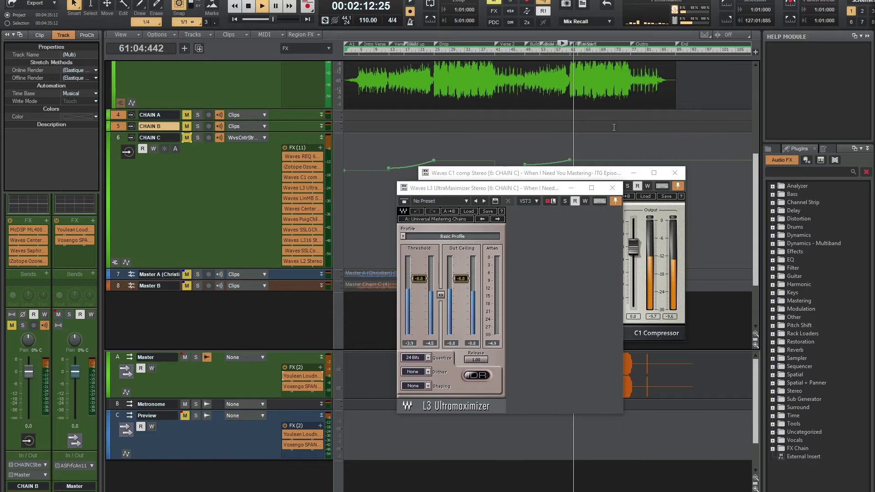
Step: Increase the height of the mix track above CHAIN A and close the L3 UltraMaximizer and C1 compressor windows
left_click_drag(611, 110, 606, 144)
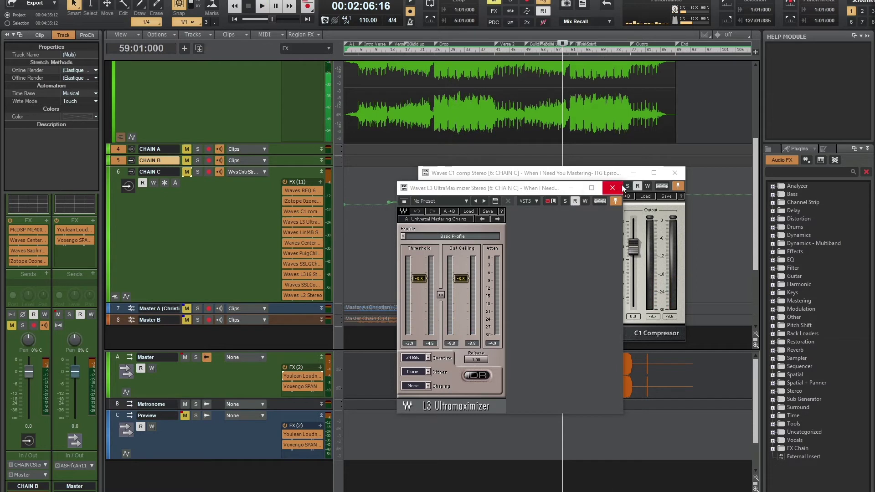
left_click(612, 187)
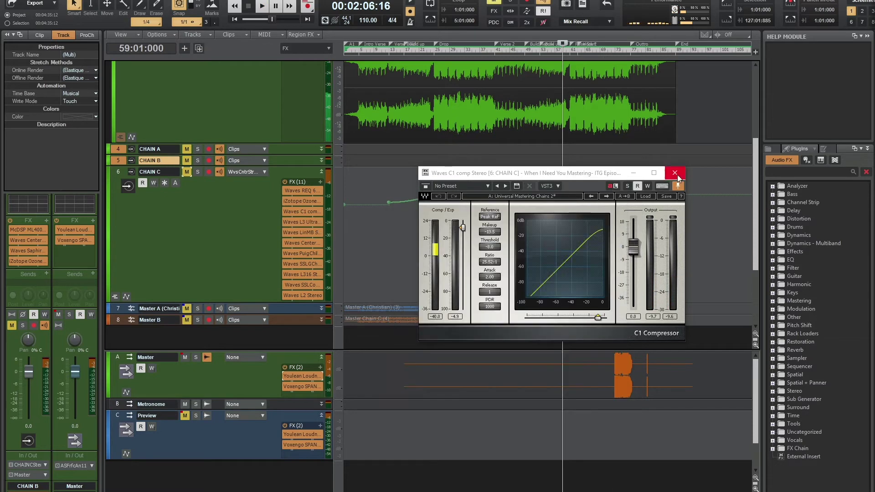
left_click(674, 173)
Step: Open CHAIN C's Waves LinMB during playback, and replay from measure 61 to check the Master spectrum in SPAN Plus
double_click(297, 231)
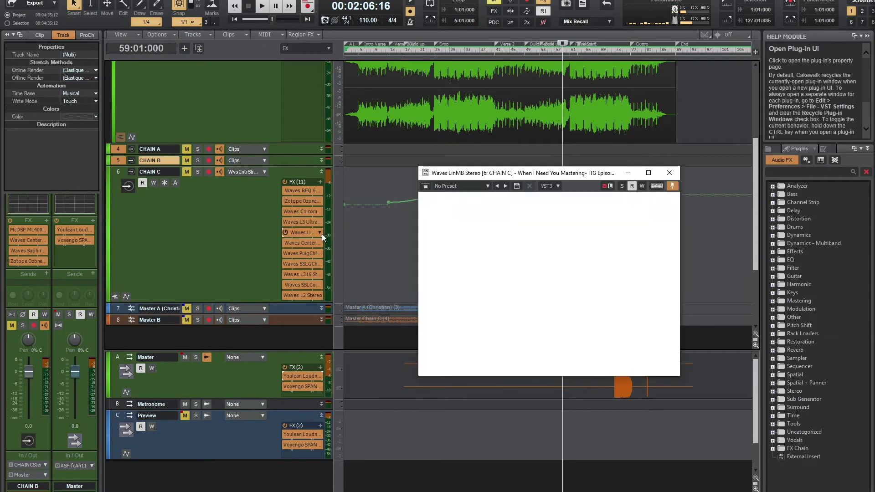
key("space")
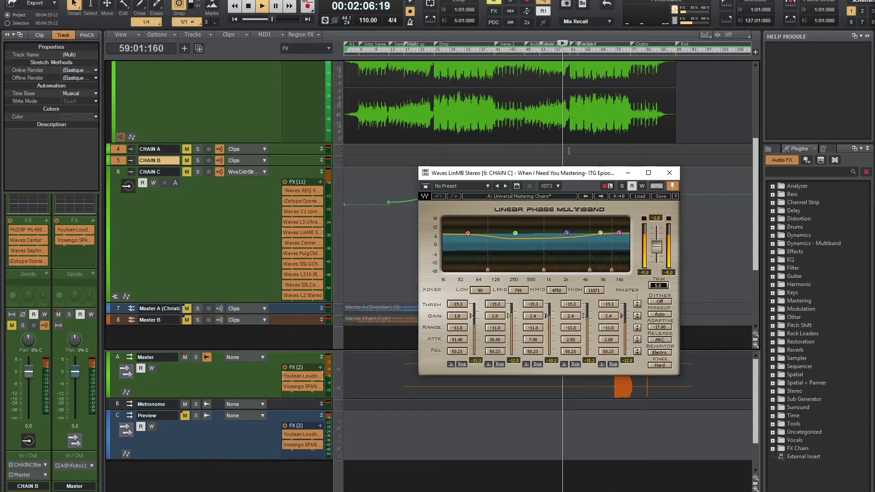
left_click(571, 53)
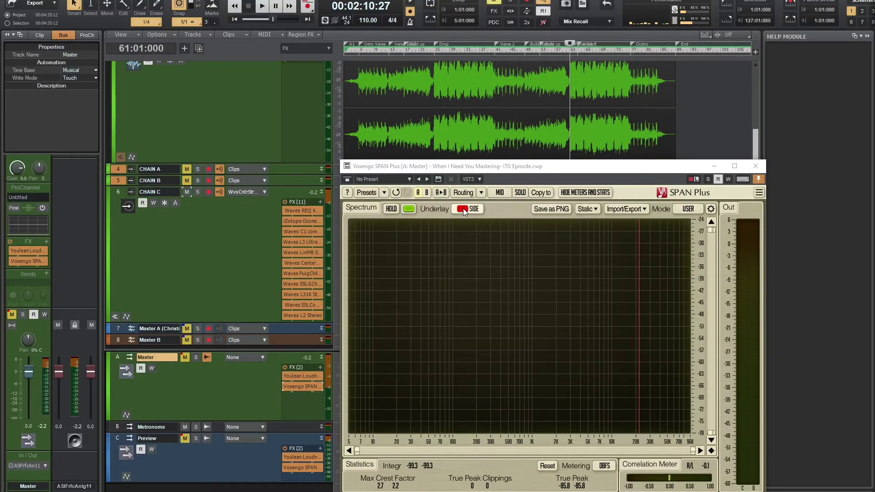
key("space")
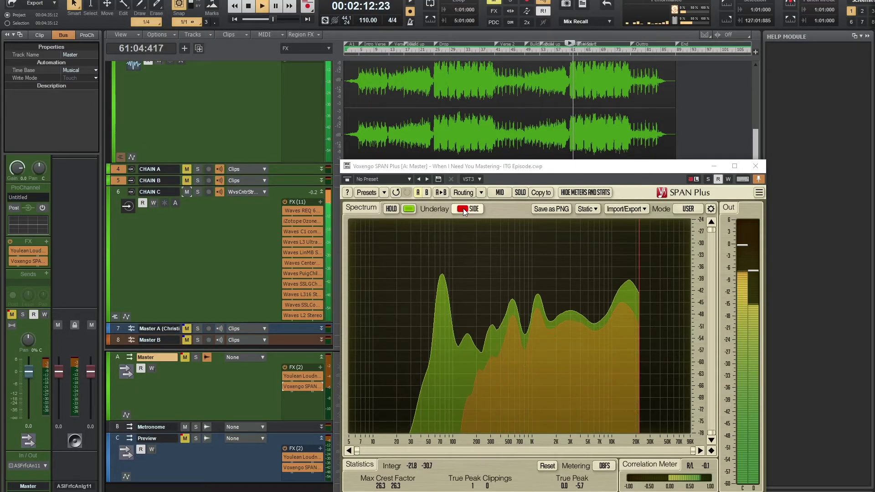